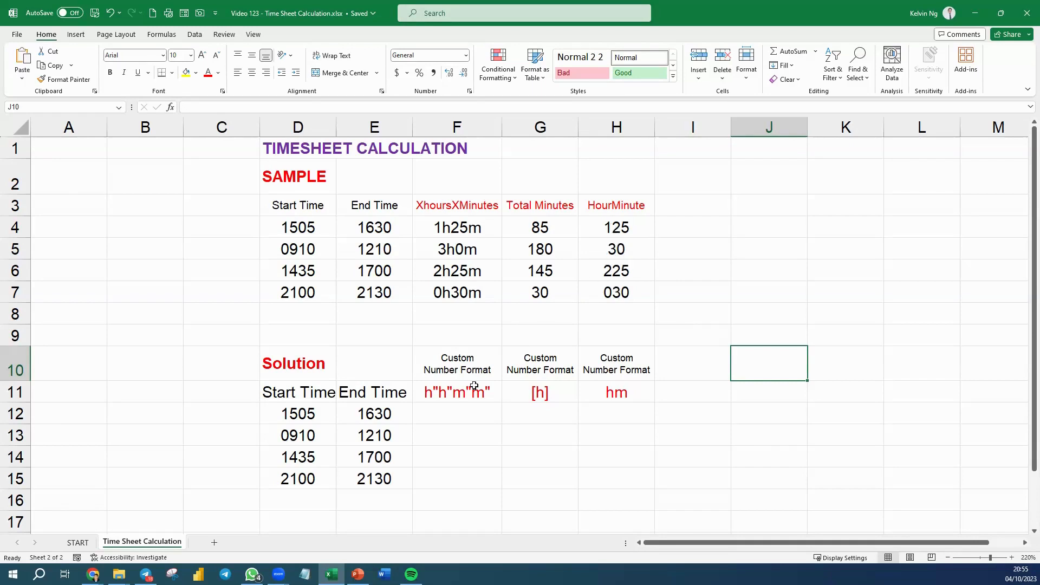
Begin a TIME formula in cell F12 that takes its hour from the end time with LEFT(E12,2)
click(455, 413)
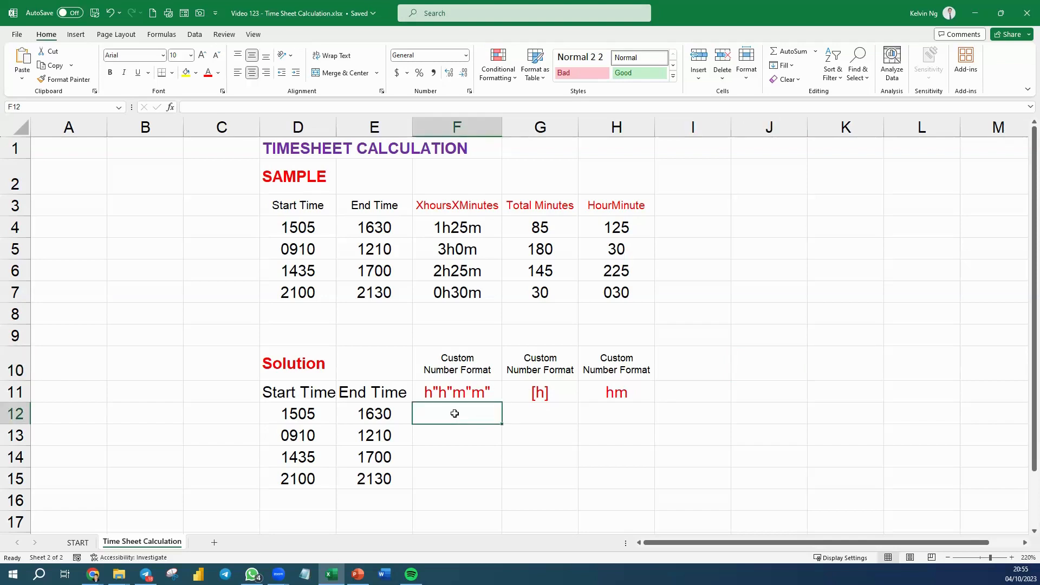
text(=)
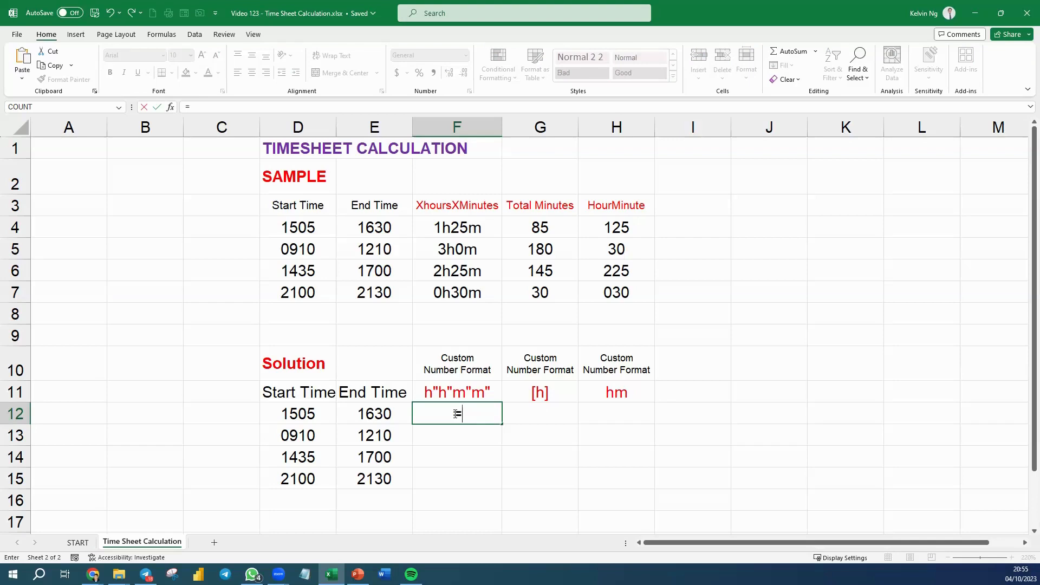
text(time)
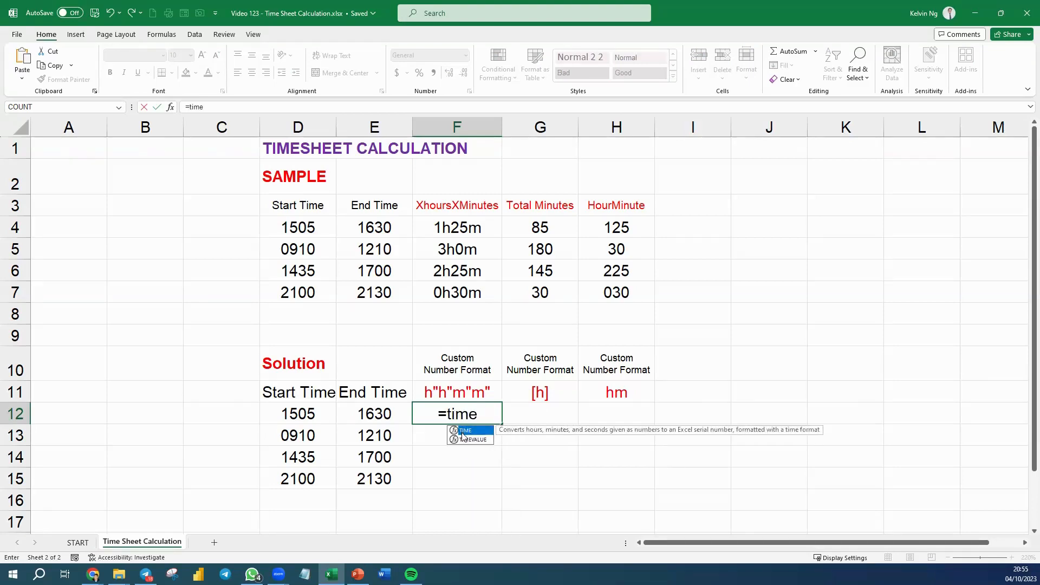
key(Tab)
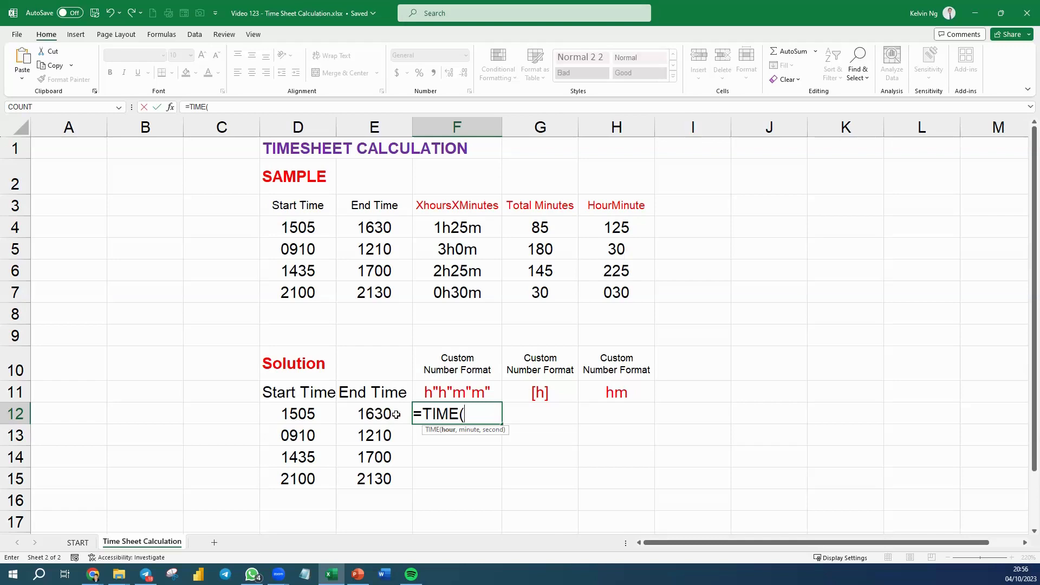
text(left)
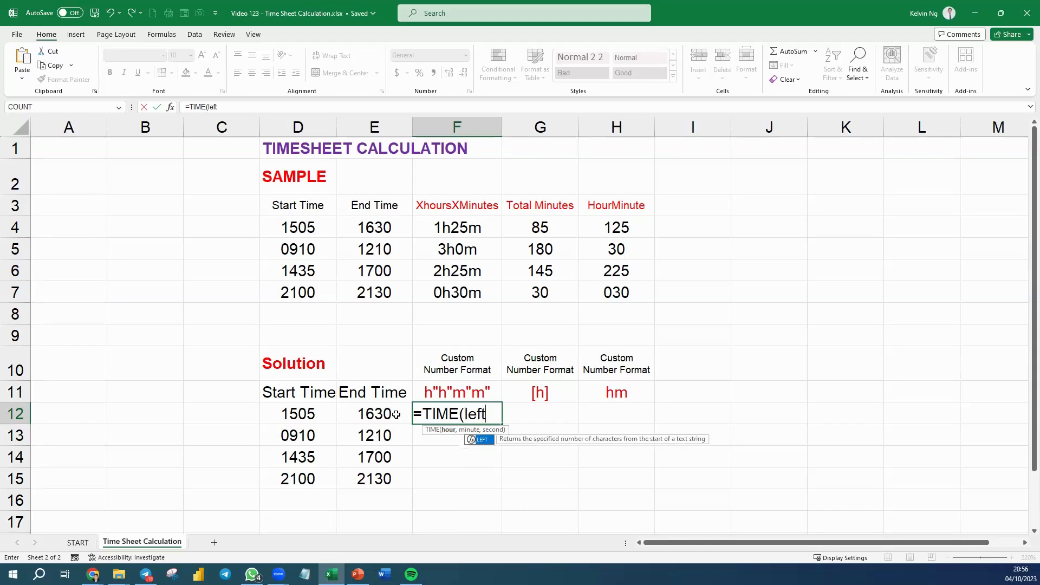
key(Tab)
click(397, 415)
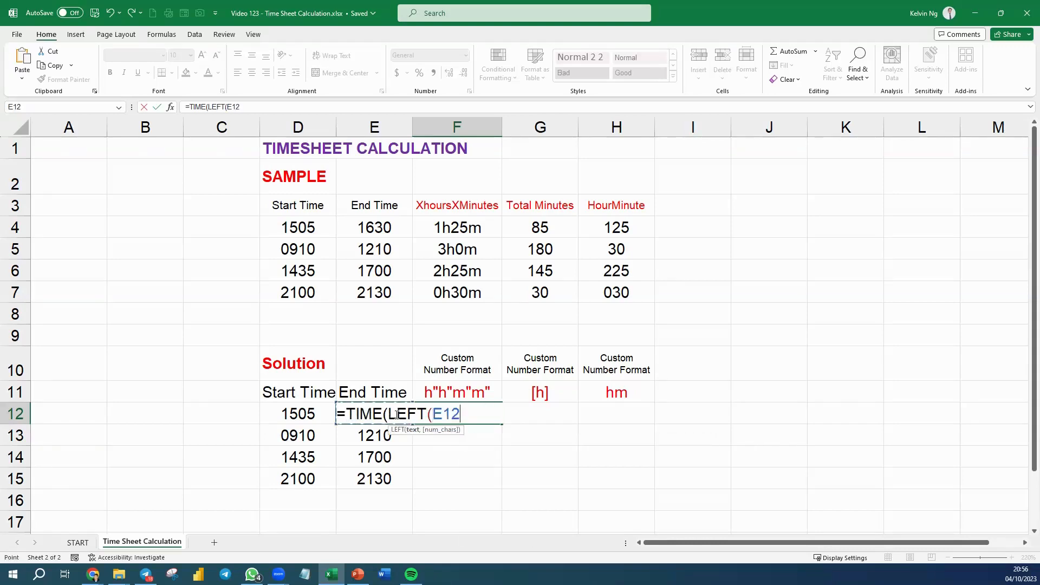
text(,2),)
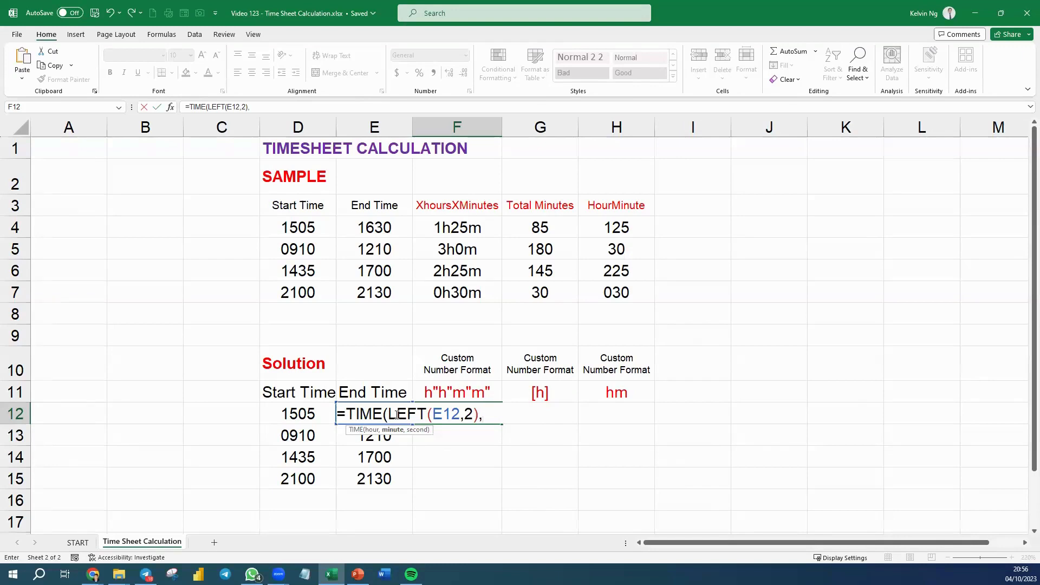
Complete the F12 TIME formula with RIGHT(E12,2) as the minutes and 0 as the seconds
text(right()
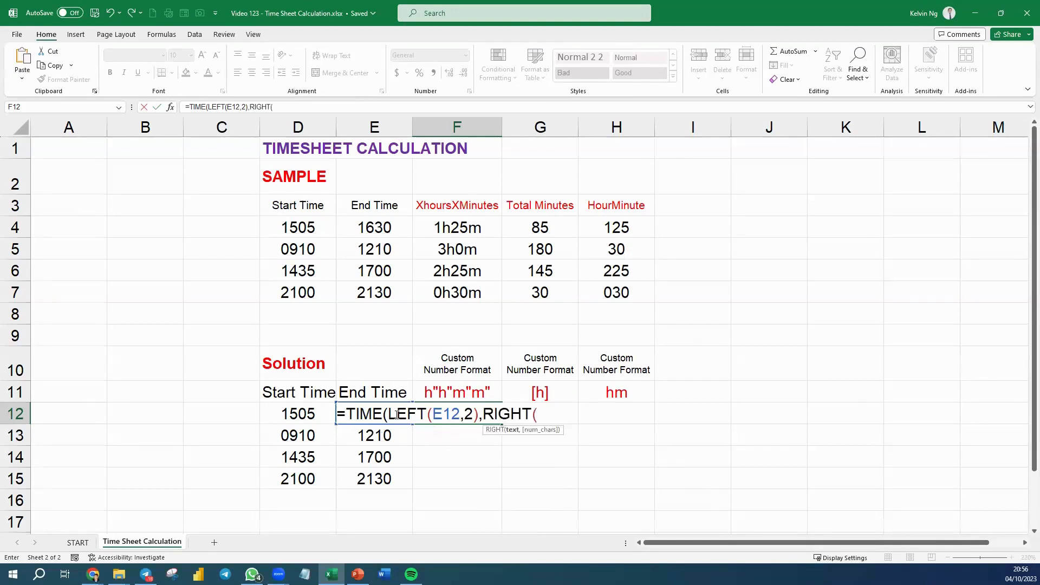
click(397, 415)
text(,2)
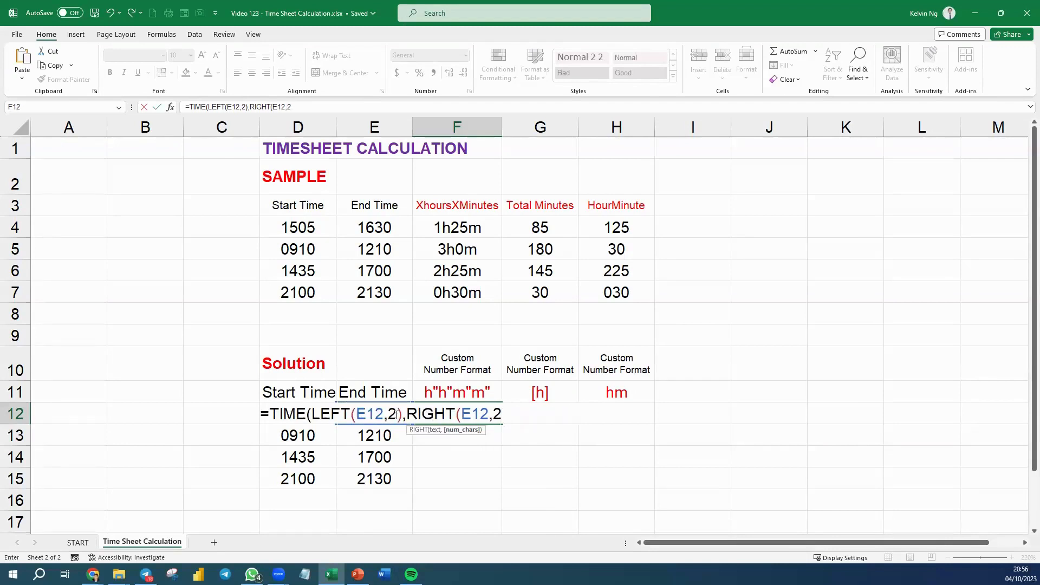
text(),)
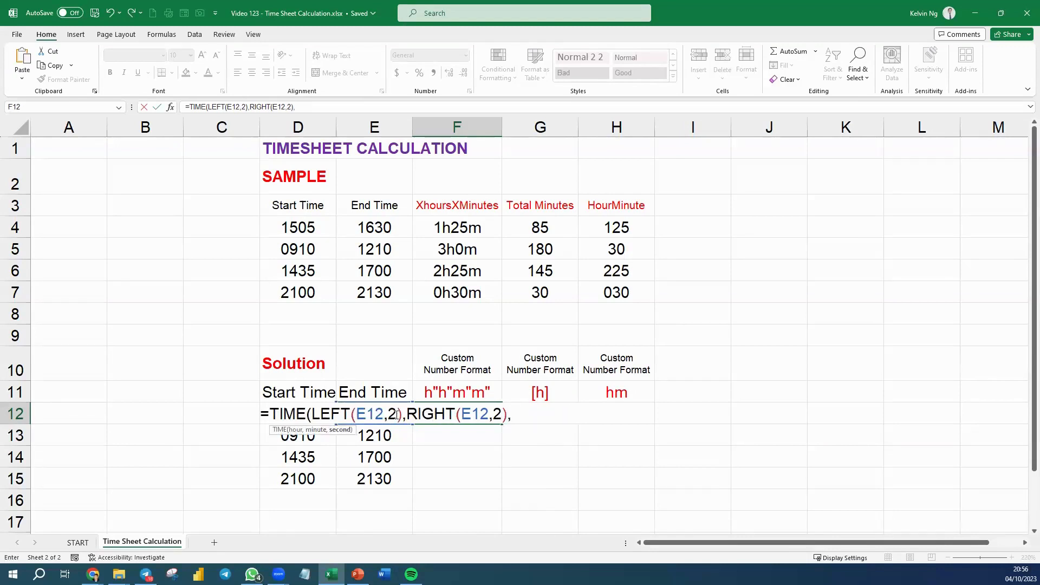
text(0))
key(Return)
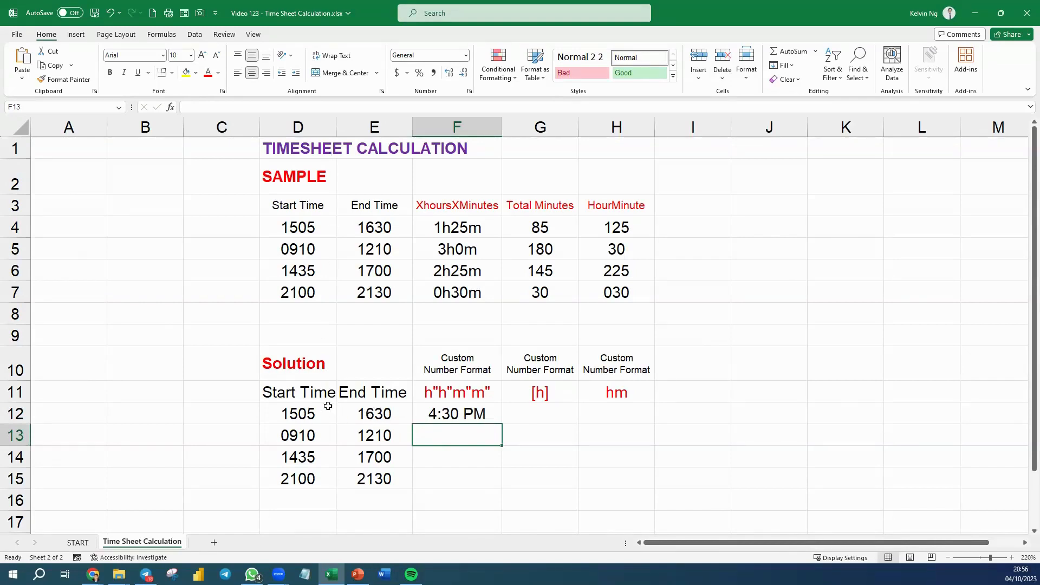
Extend the F12 formula by subtracting a second TIME function whose hour is LEFT(D12,2)
double_click(487, 414)
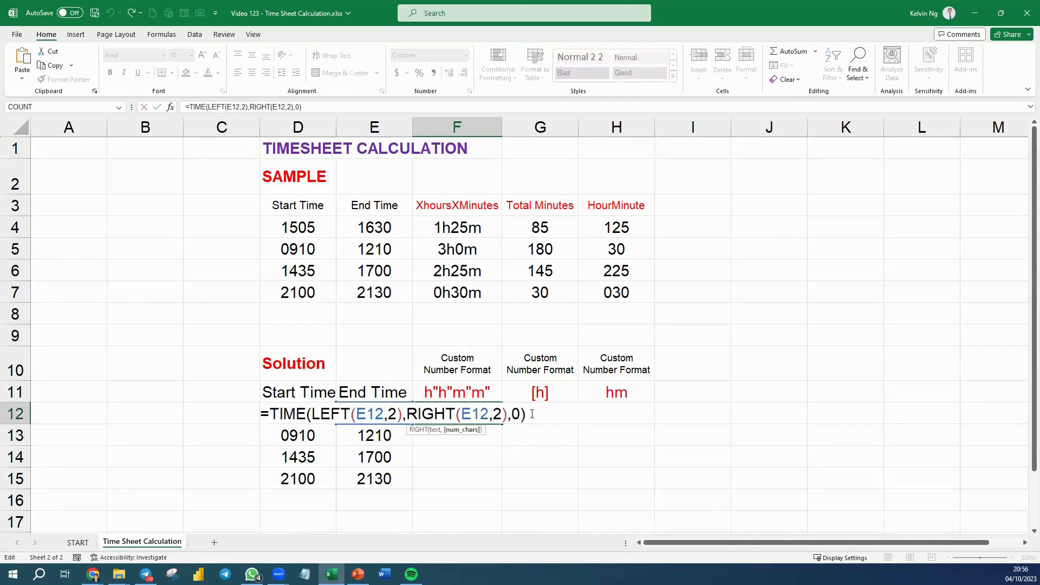
text(-)
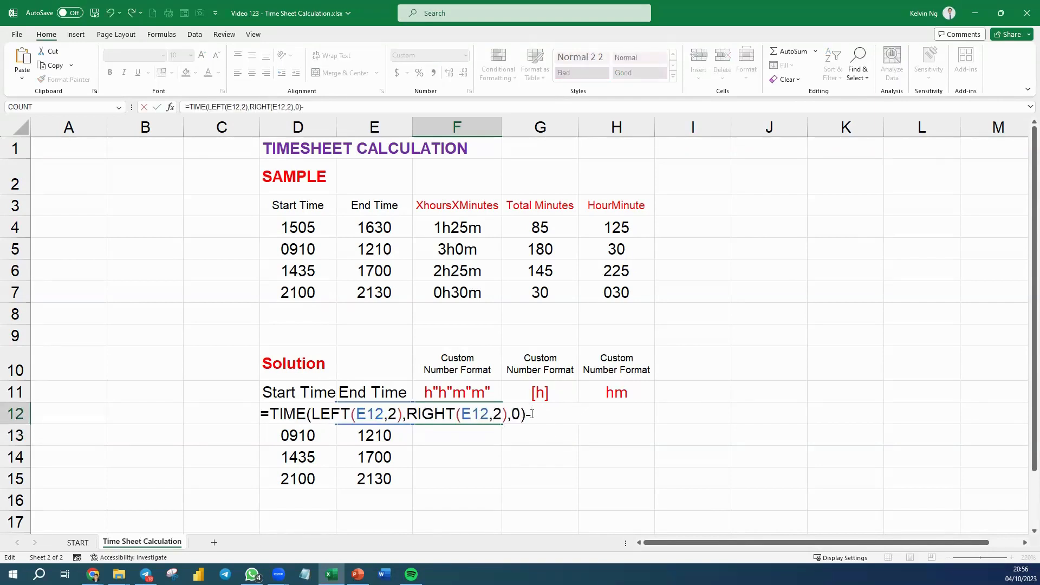
text(time)
key(Tab)
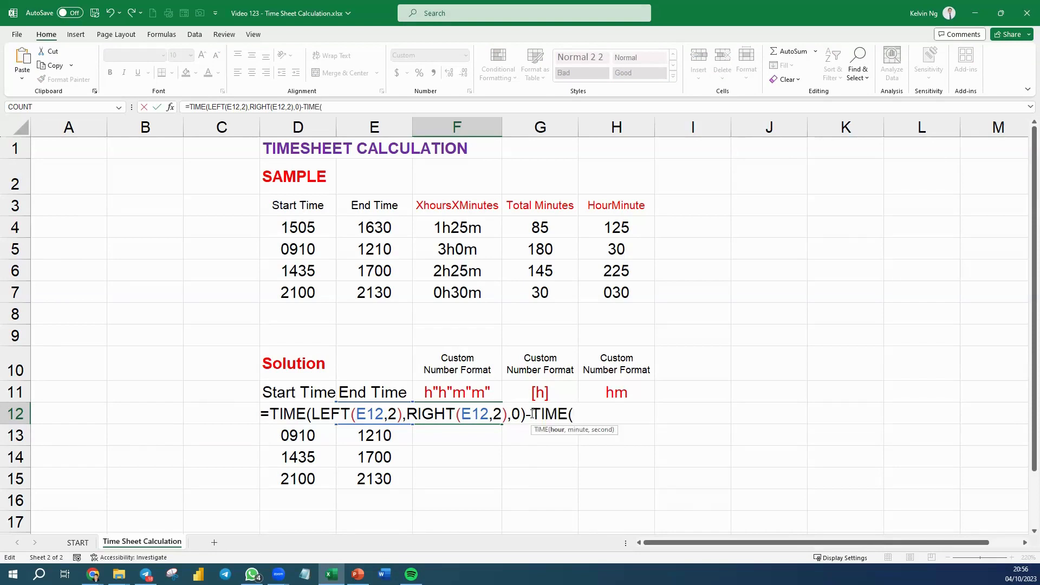
text(left)
key(Tab)
key(Left)
key(Right)
key(F2)
key(Left)
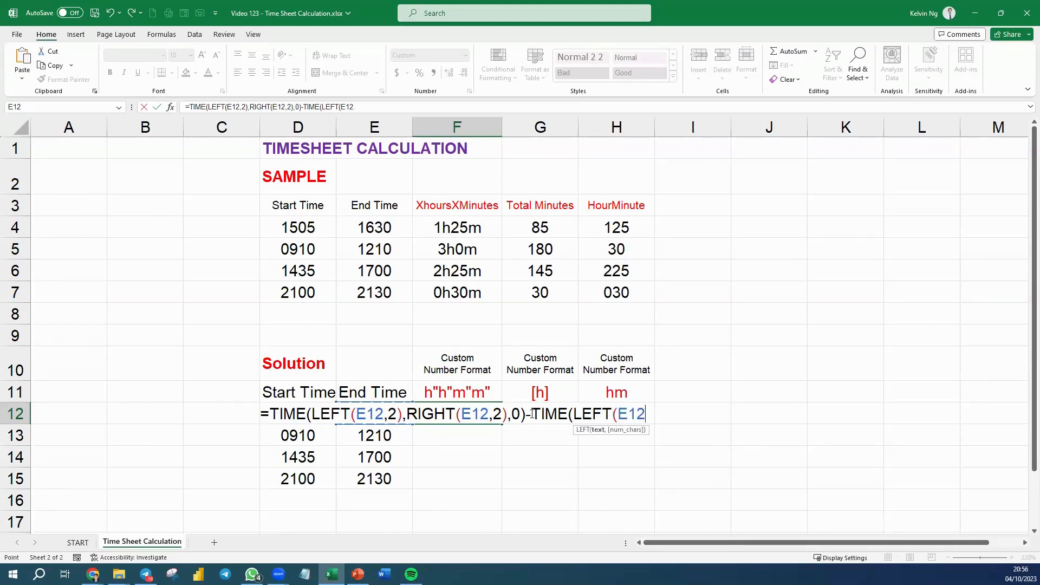
key(Left)
text(,2)
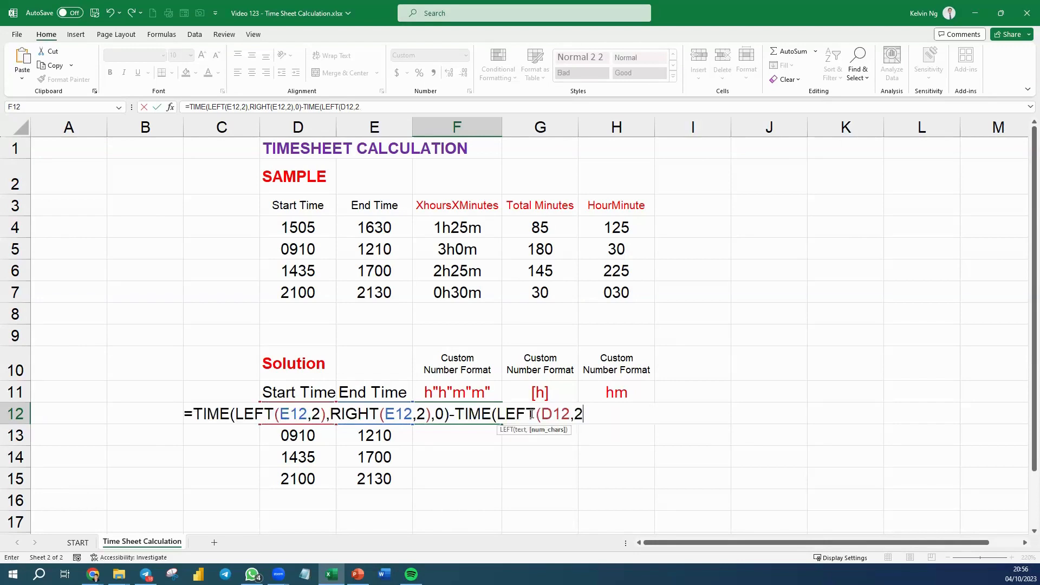
text(),)
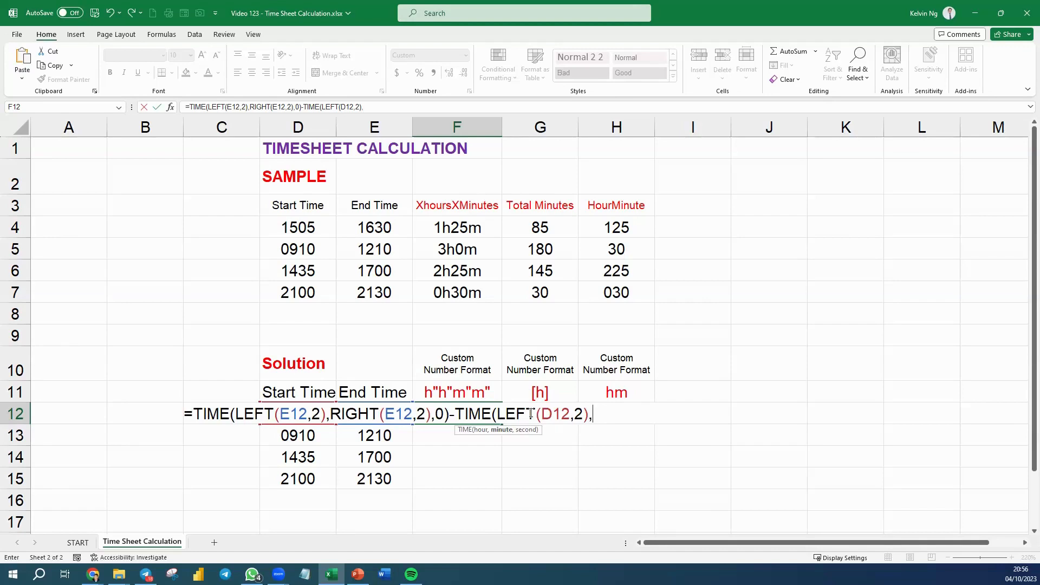
Finish the subtracted TIME function in F12 with RIGHT(D12,2) as the minutes and 0 as the seconds
text(right()
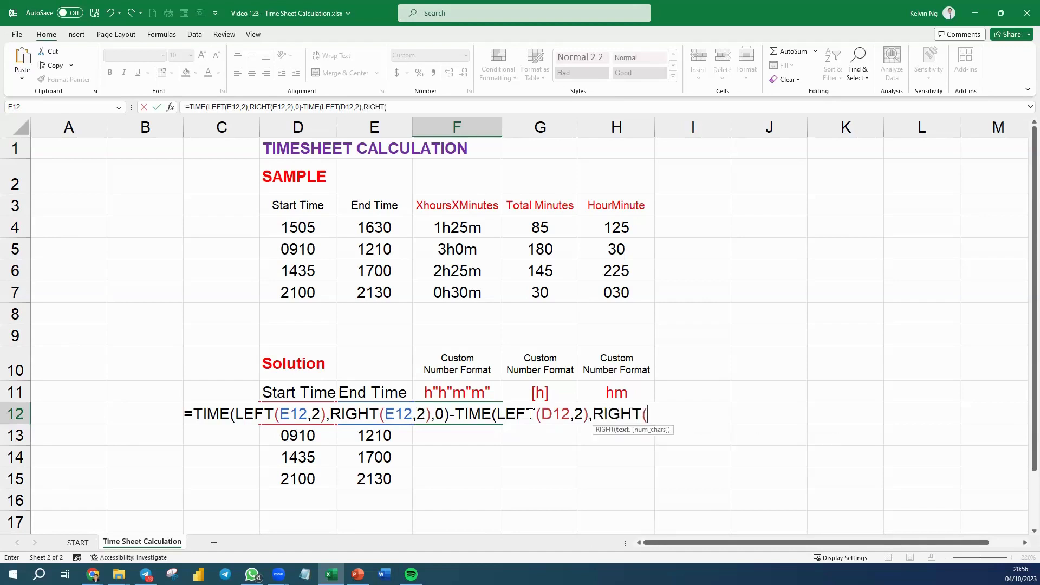
key(Left)
key(Left)
text(,2),)
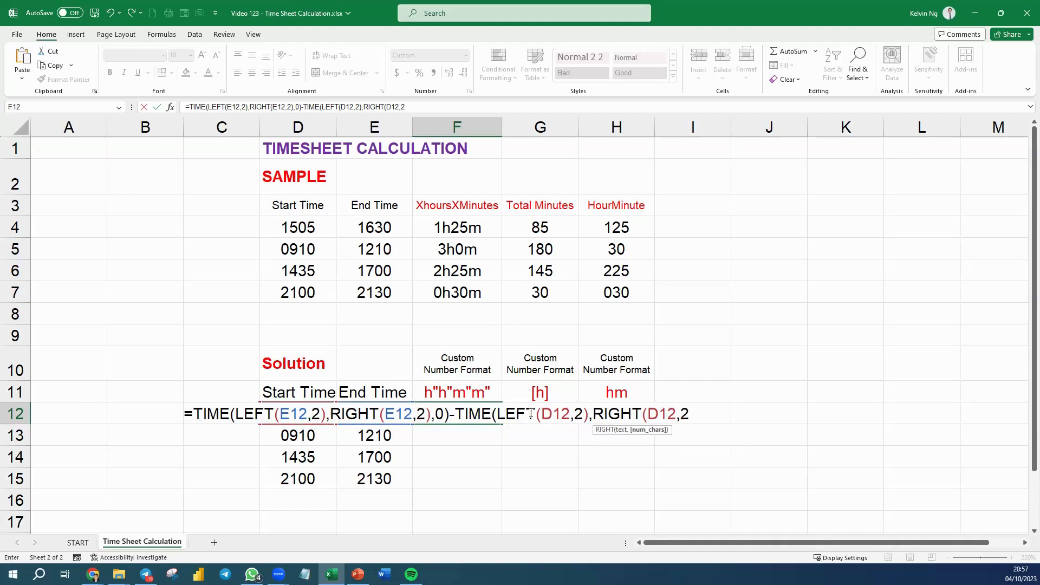
text(0))
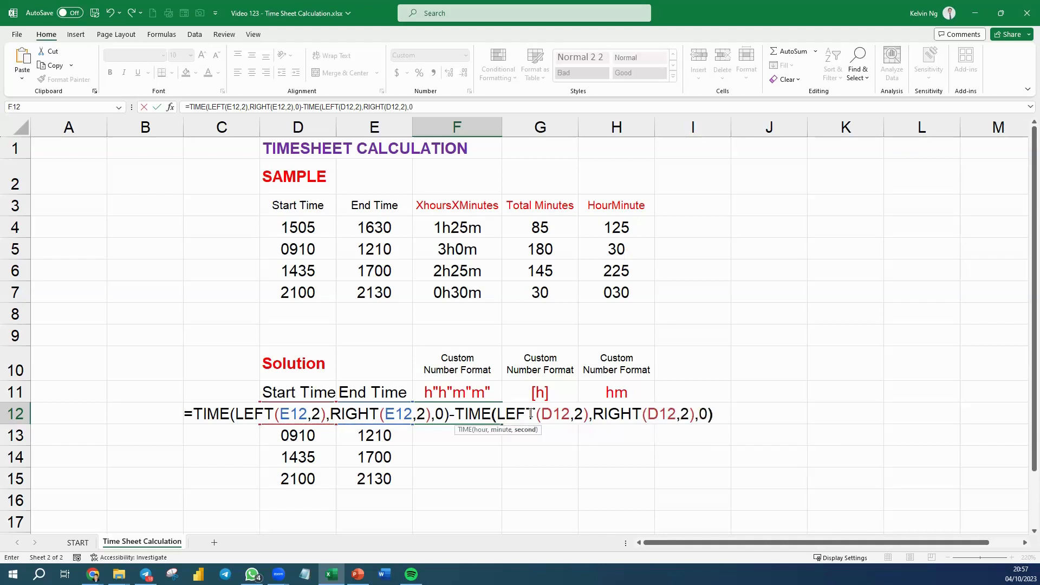
key(Return)
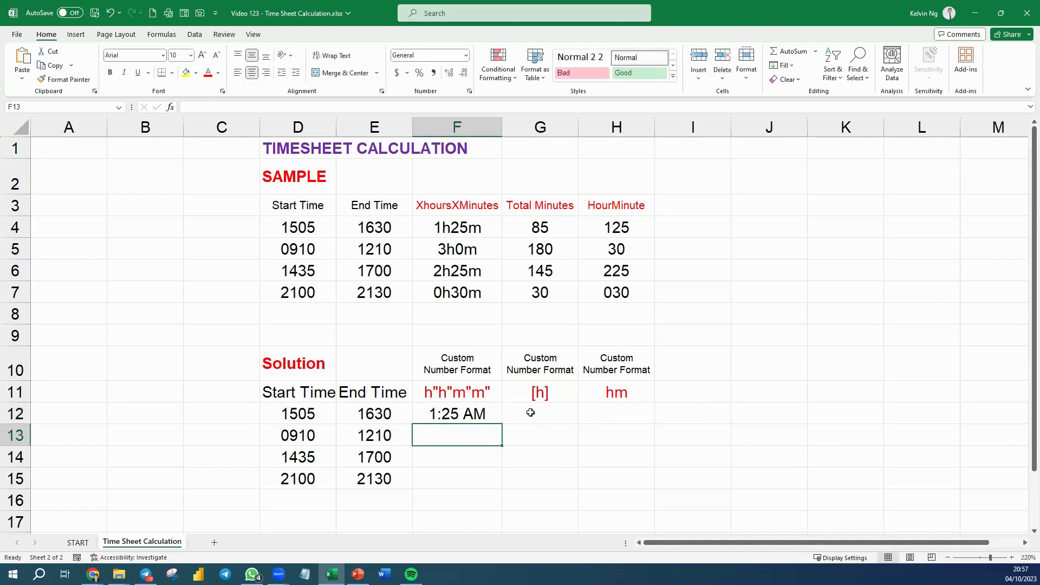
Apply the custom number format h"h"m"m" to F12 and fill the cell down to F15
click(476, 414)
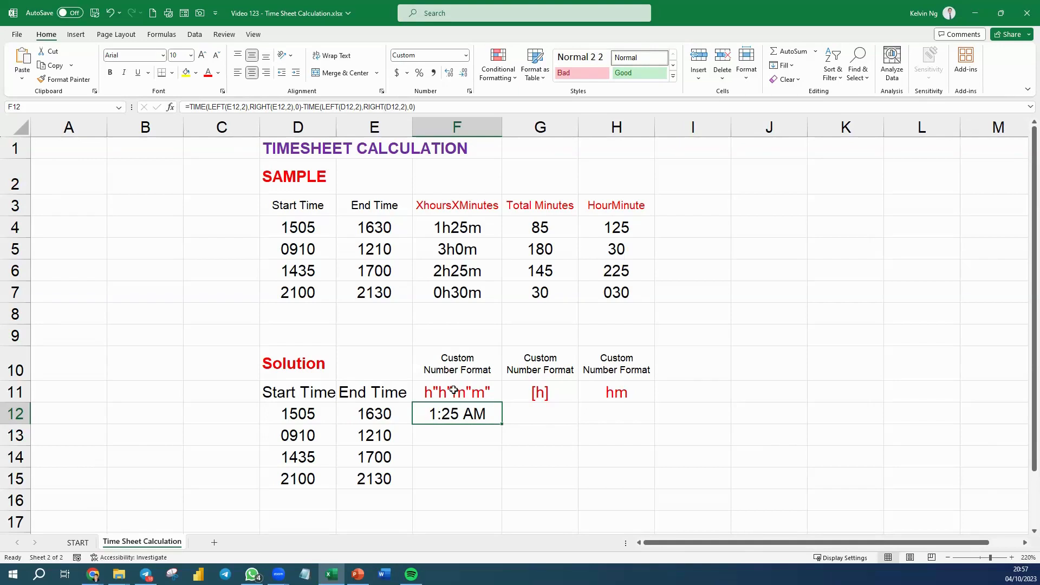
right_click(479, 413)
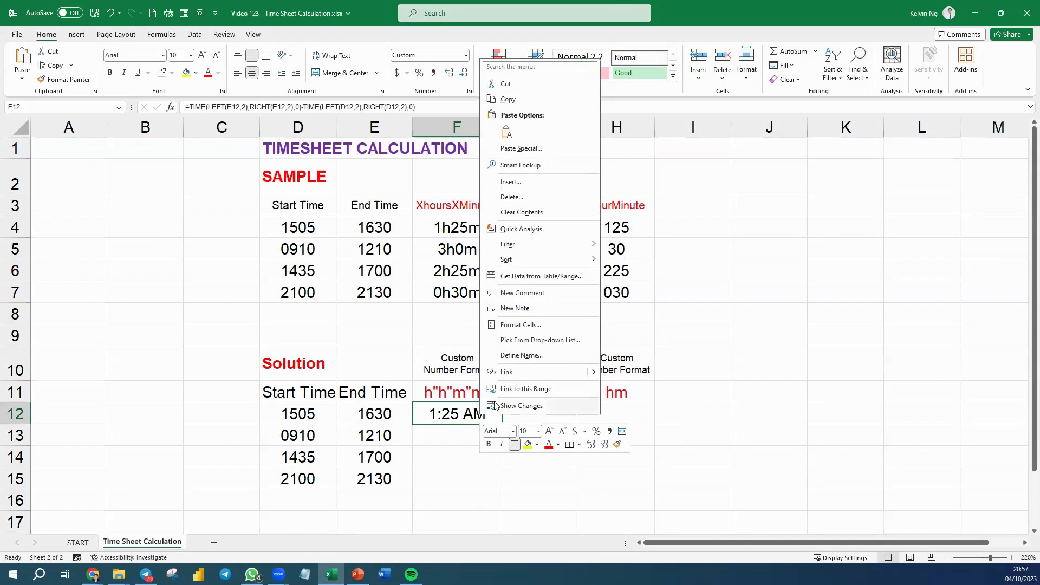
click(562, 324)
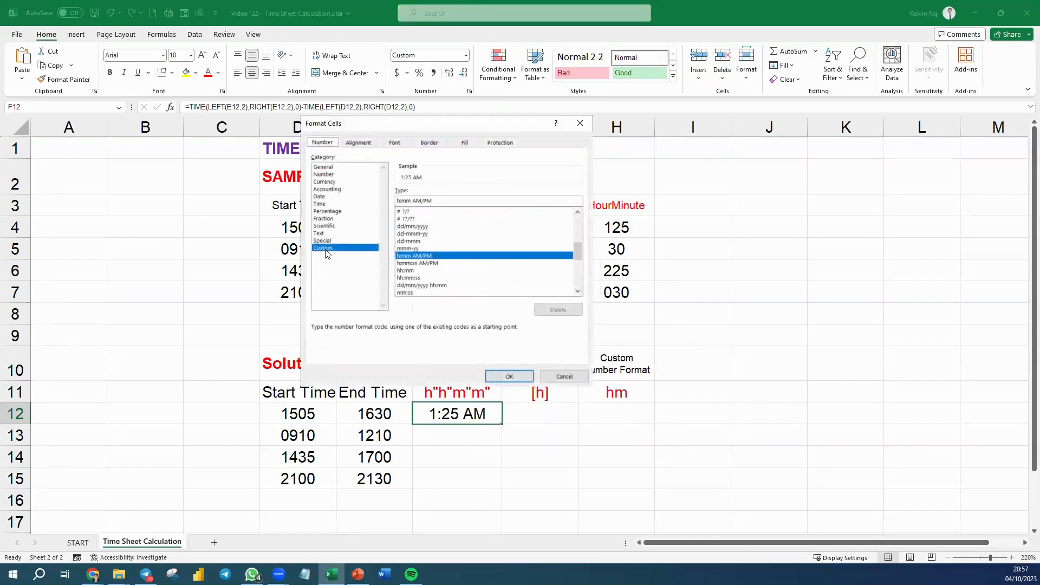
drag(440, 201, 374, 200)
drag(442, 124, 677, 161)
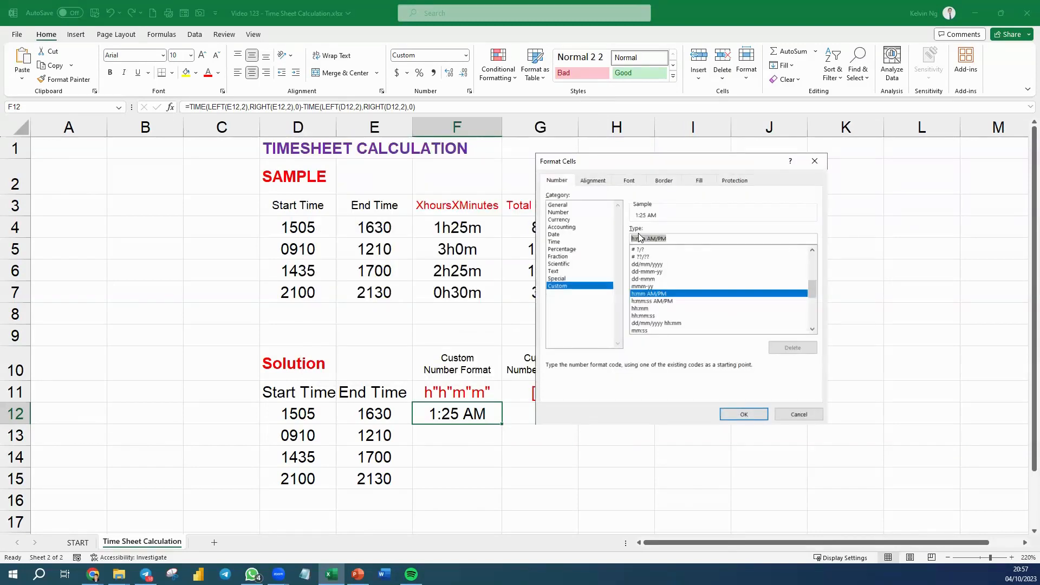
text(h)
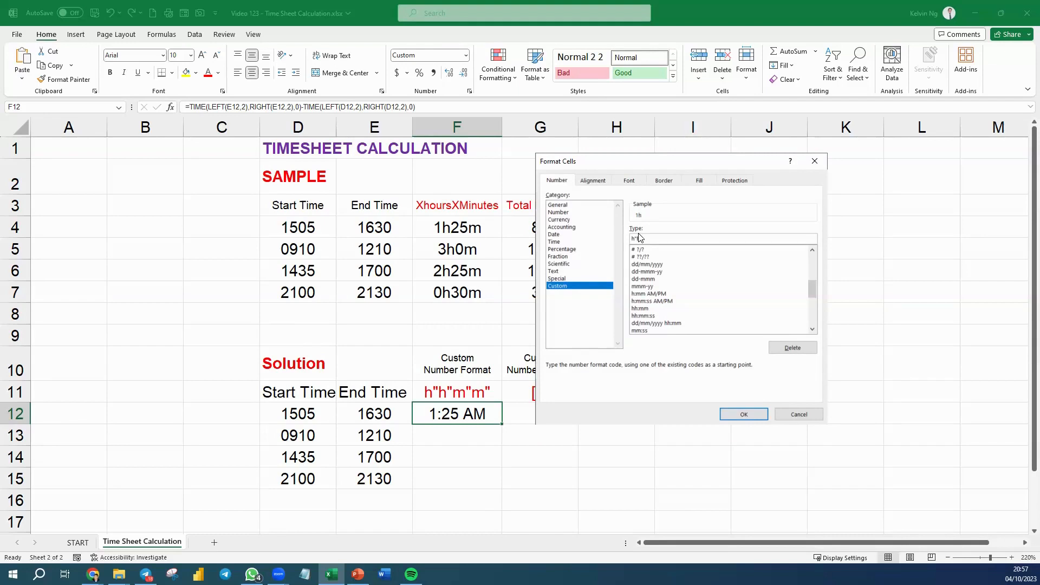
text("h"m"m")
click(754, 416)
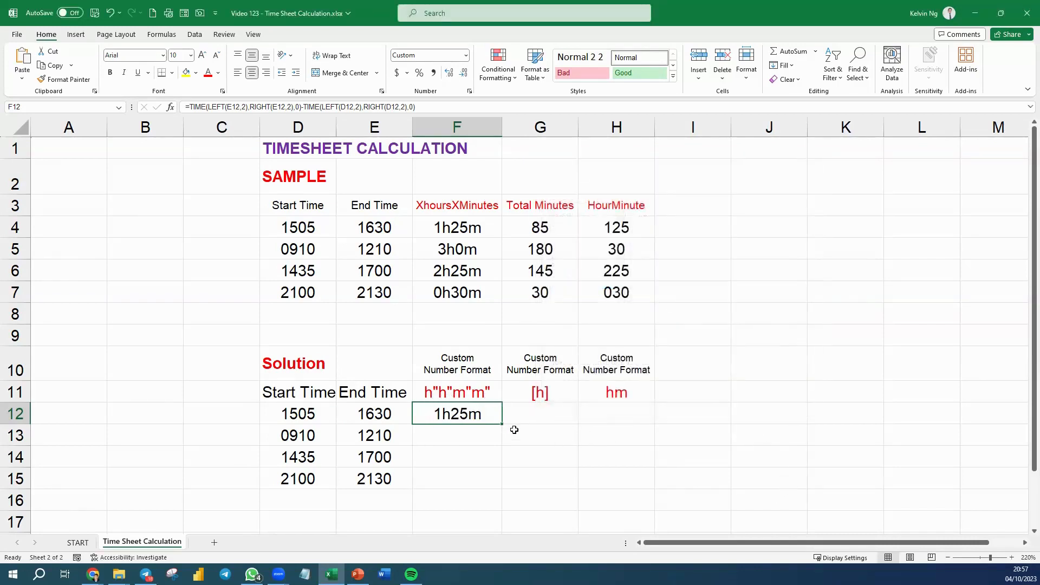
drag(501, 424, 495, 486)
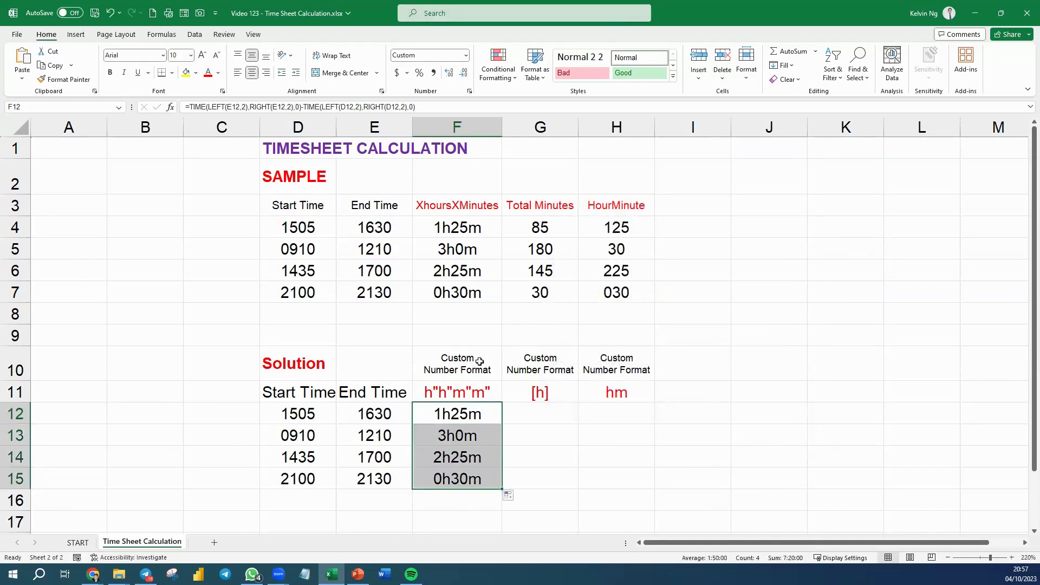
Enter =F12 in cell G12 and fill the formula down to G15
click(551, 417)
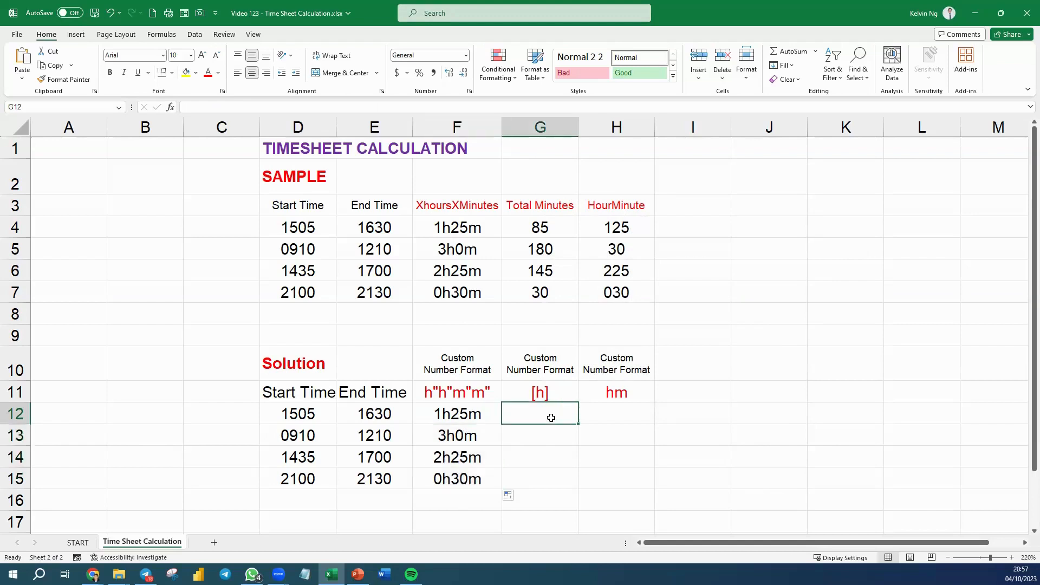
text(=)
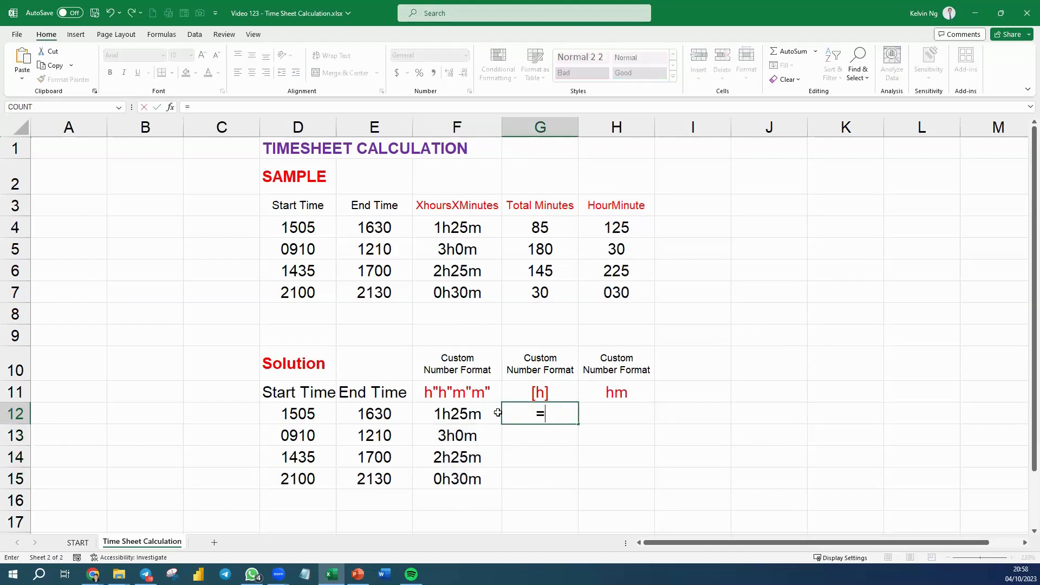
click(464, 413)
key(Return)
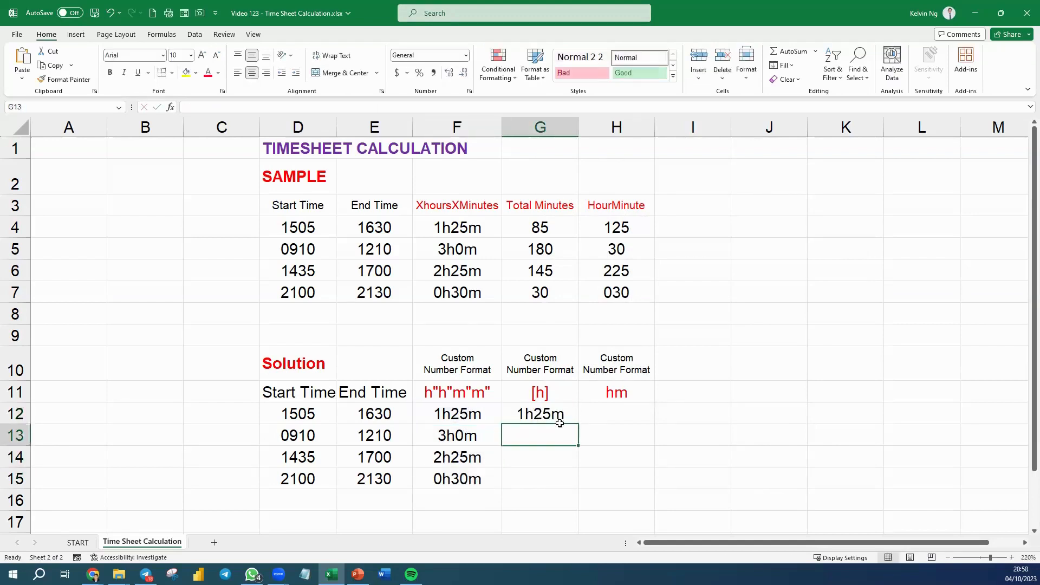
click(567, 421)
drag(578, 424, 554, 479)
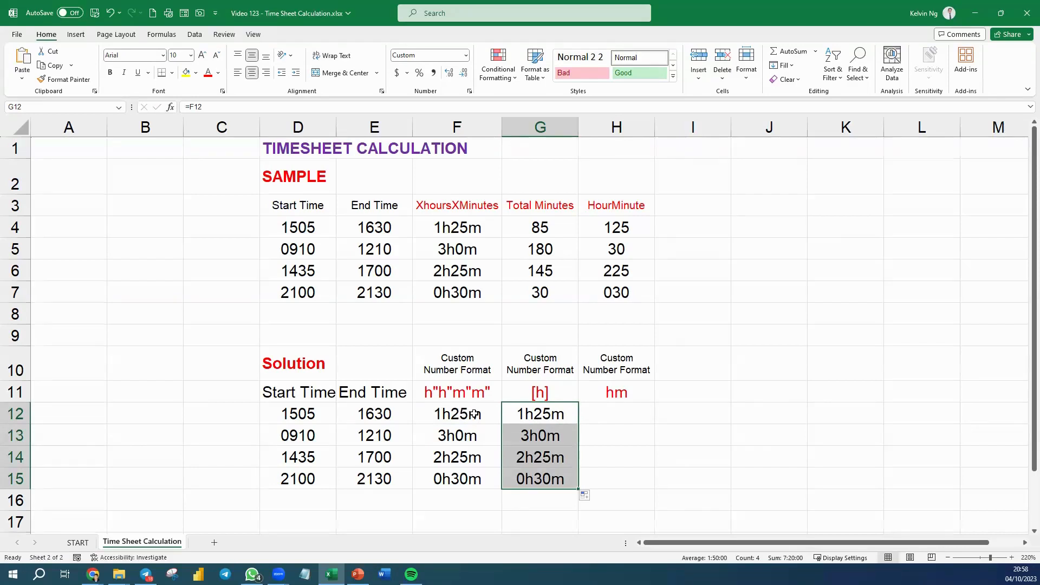
Apply the custom number format [m]"m" to cells G12:G15
right_click(560, 417)
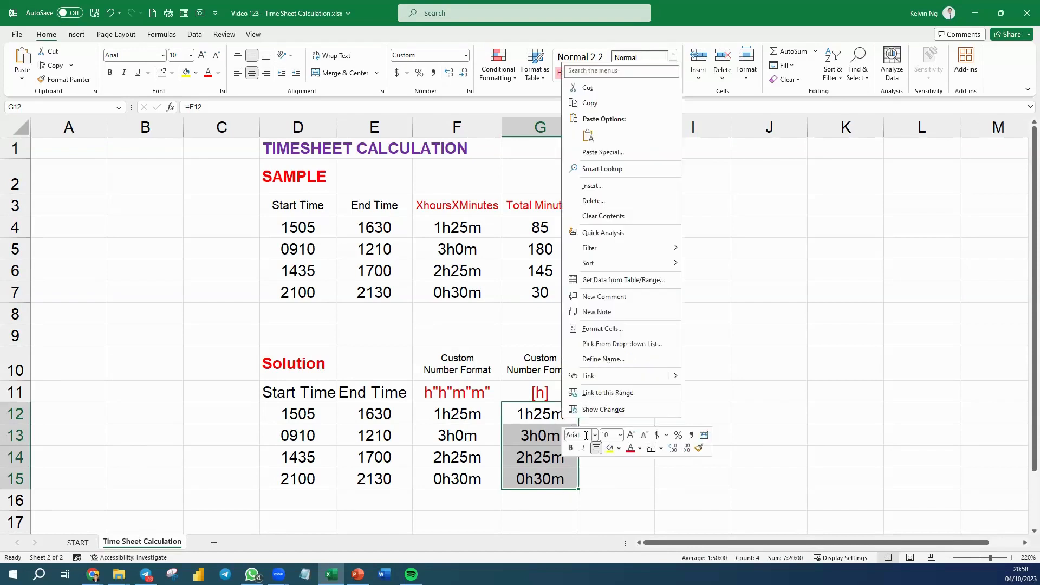
click(621, 328)
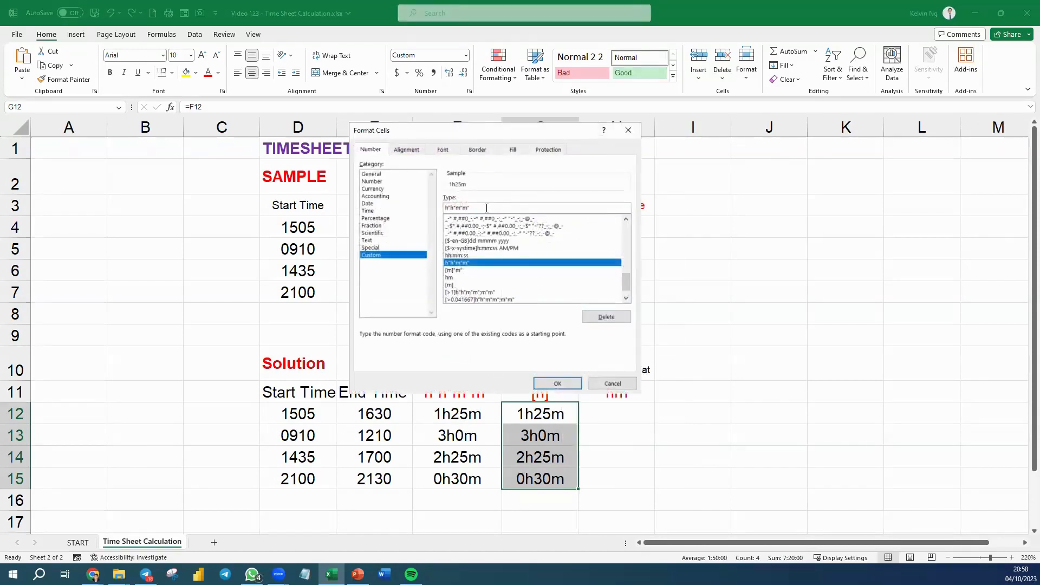
text([m])
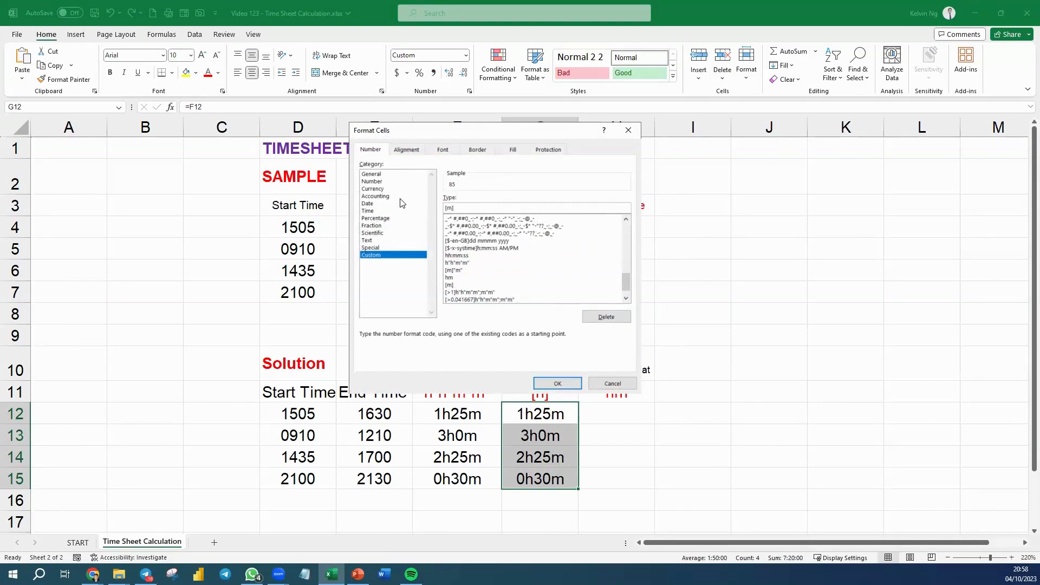
text(m)
key(BackSpace)
text("m")
click(552, 382)
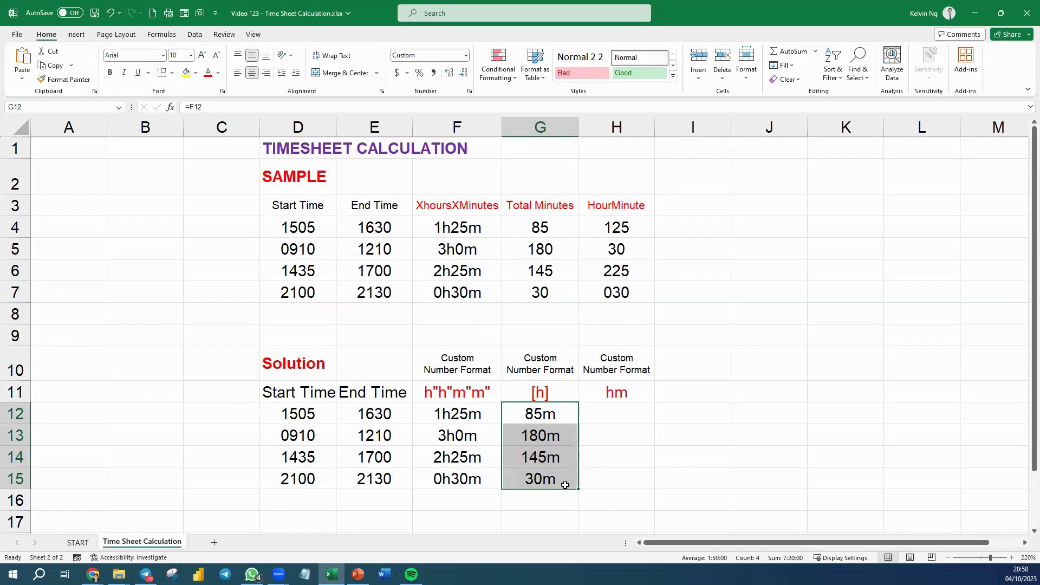
Remove the literal "m" suffix from the custom number format of G12:G15, leaving [m]
right_click(555, 418)
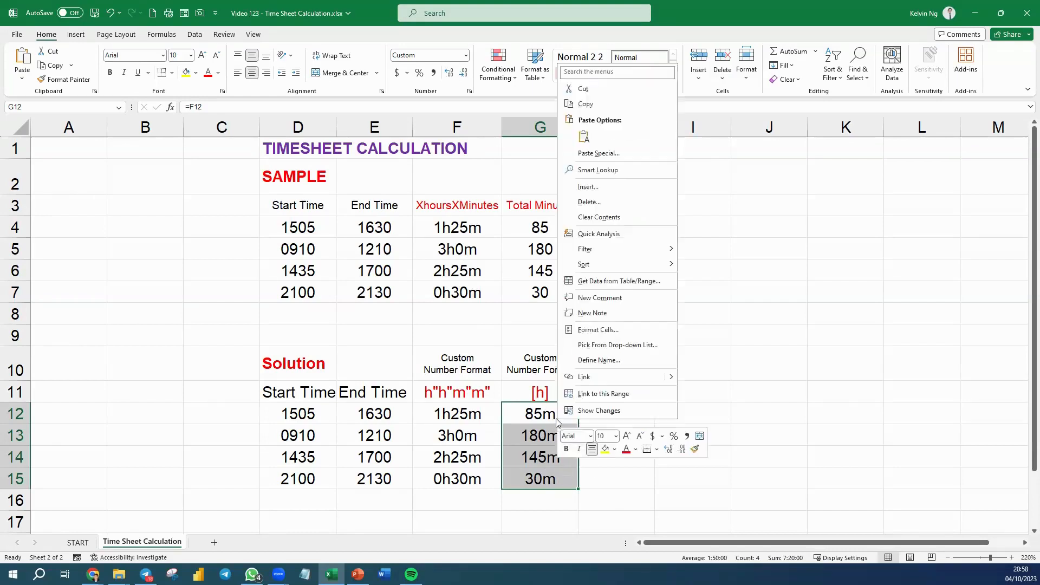
click(617, 329)
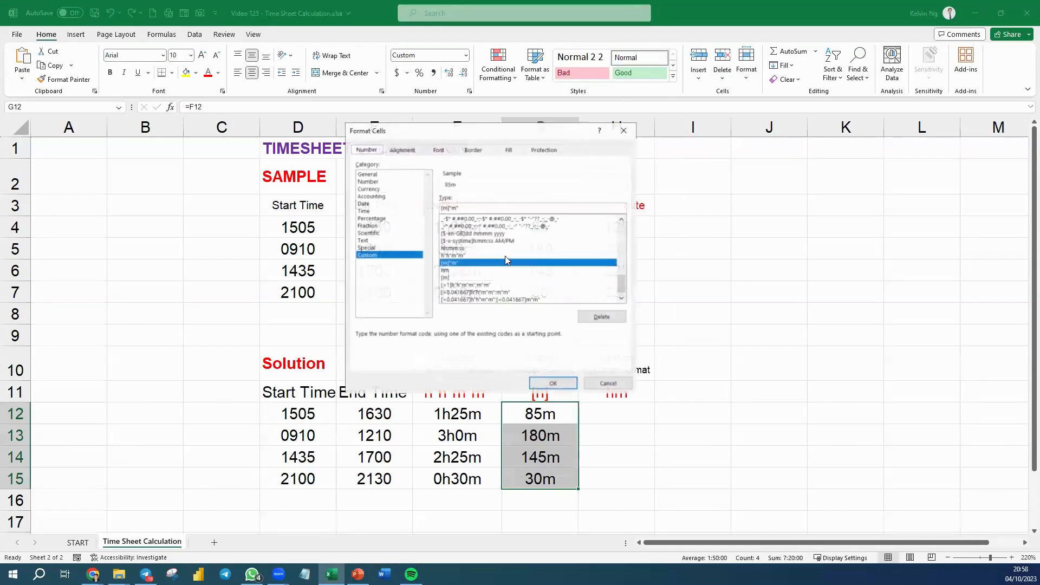
key(BackSpace)
key(BackSpace)
key(BackSpace)
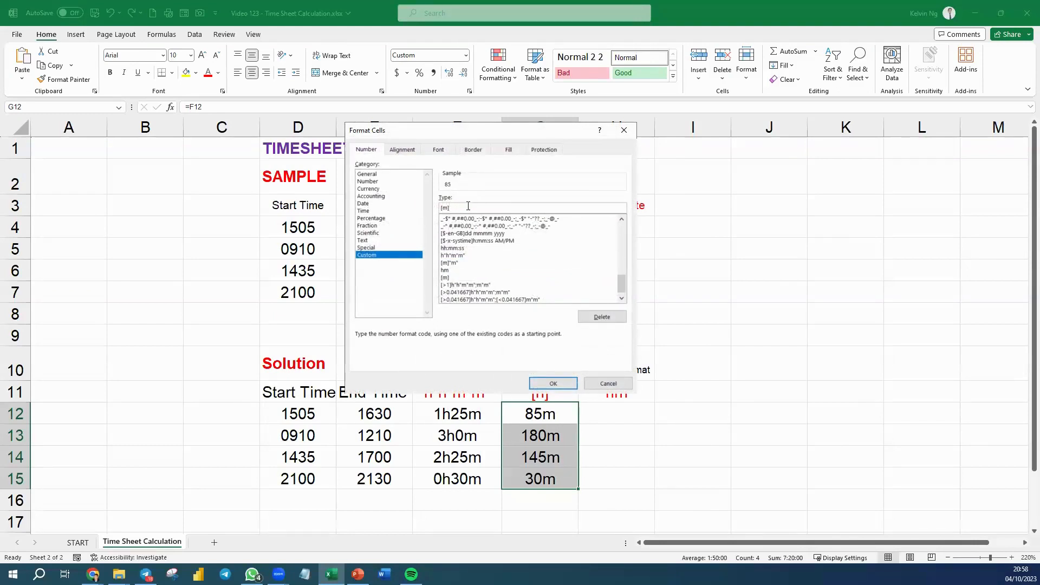
click(549, 384)
Enter =G12 in cell H12 and fill the formula down to H15
click(622, 423)
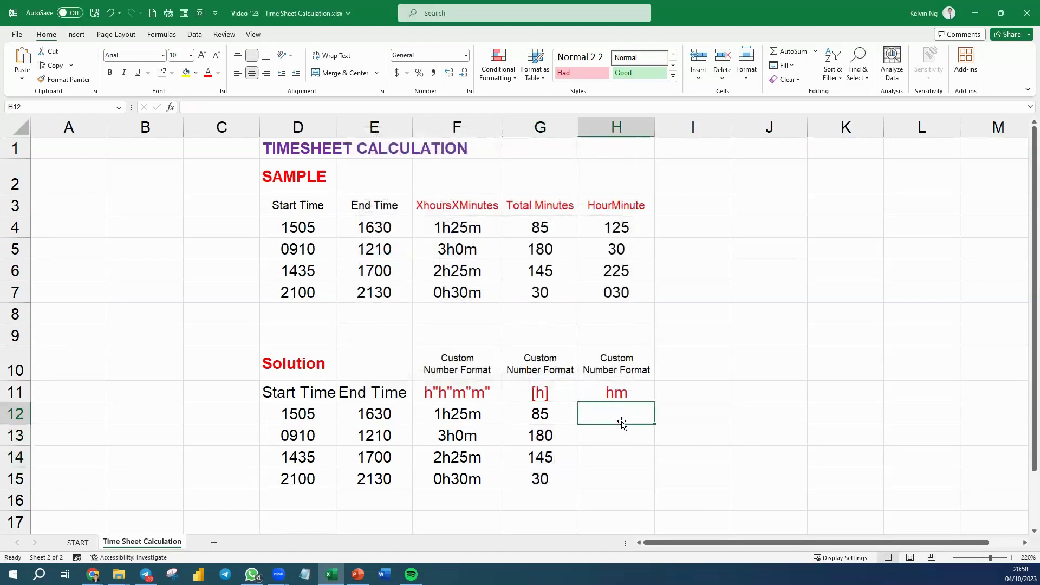
text(=G12)
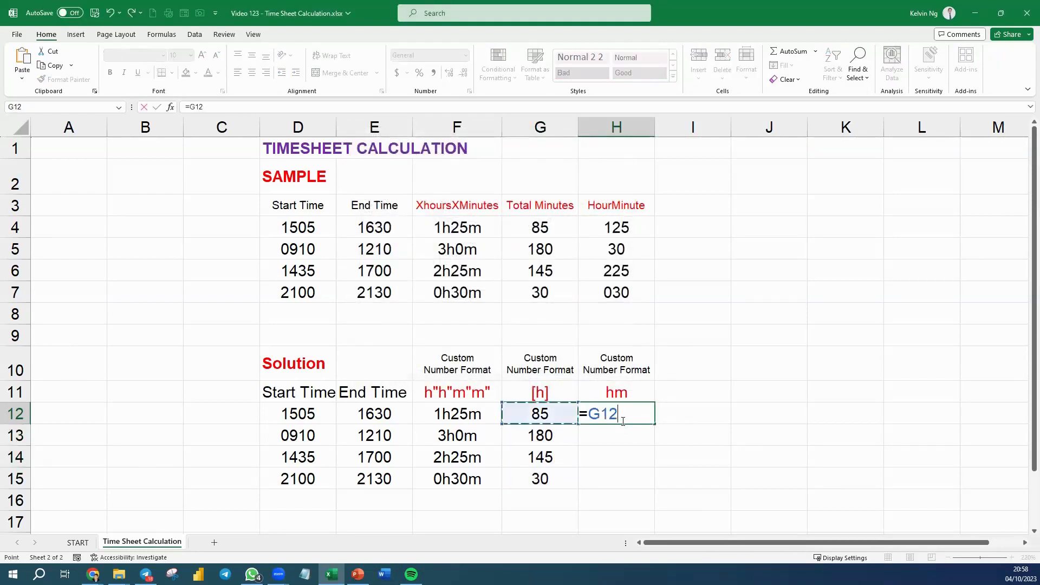
key(Return)
click(623, 417)
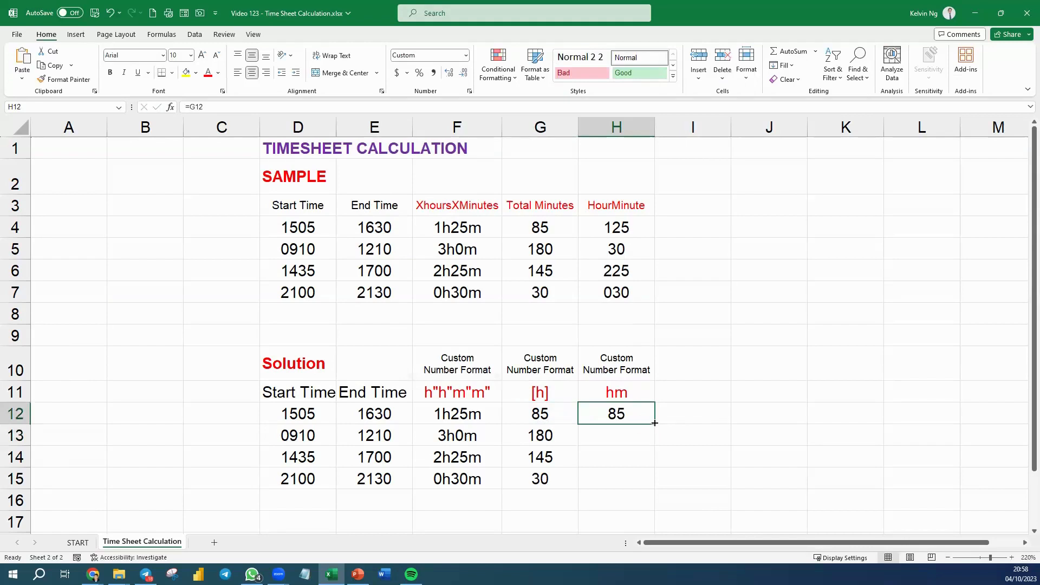
drag(654, 424, 648, 488)
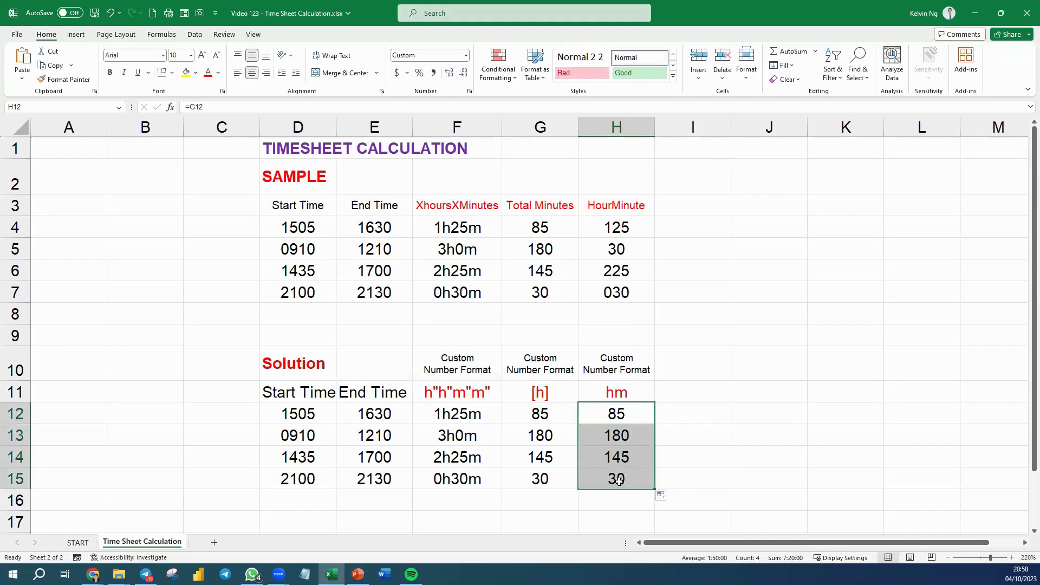
Replace the format label in cell H11 with hhmm
click(608, 392)
text(hh)
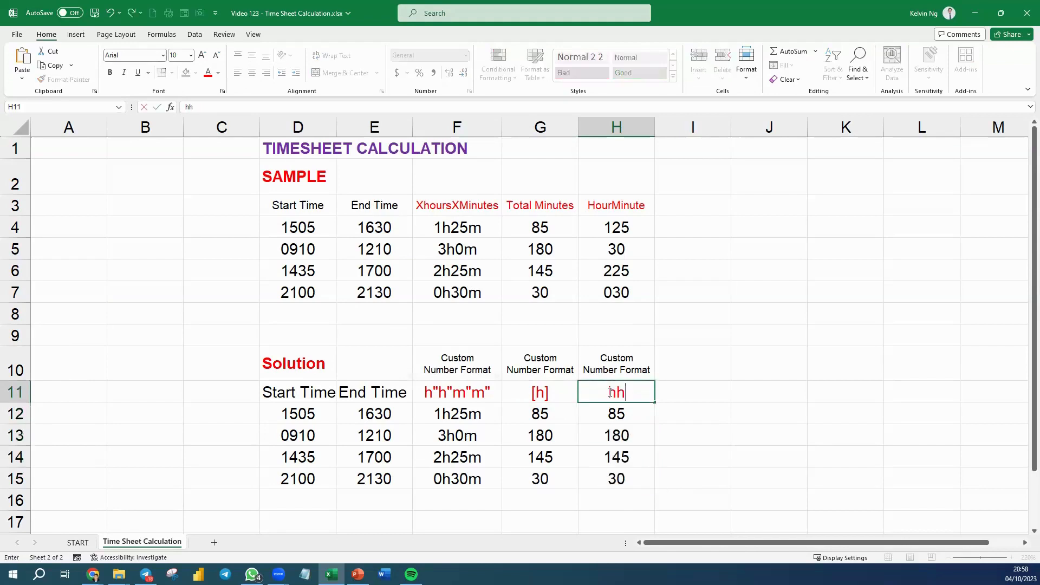
text(:mm)
key(Return)
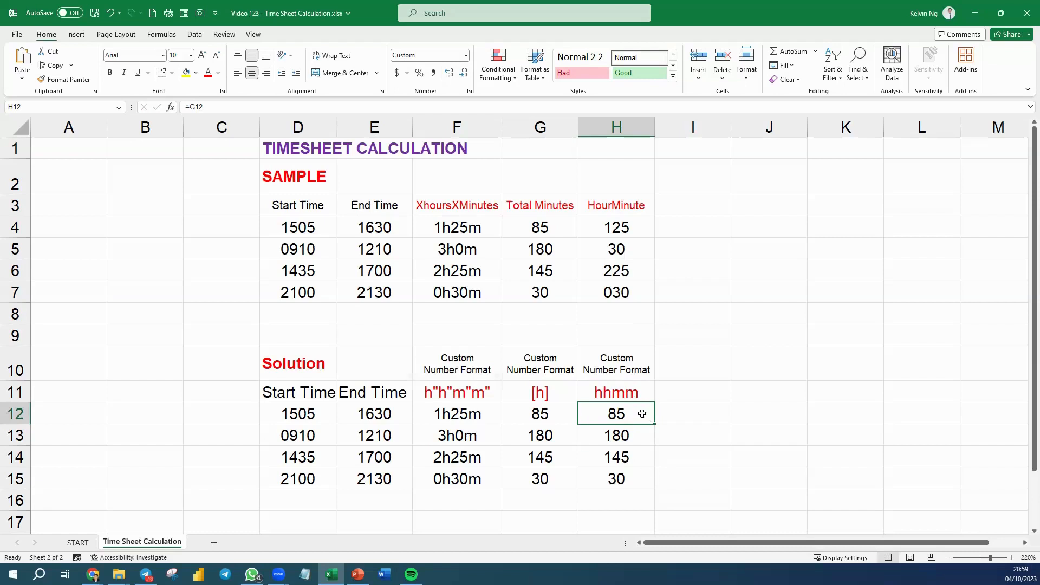
Apply the custom number format hhmm to cells H12:H15
drag(642, 414, 641, 479)
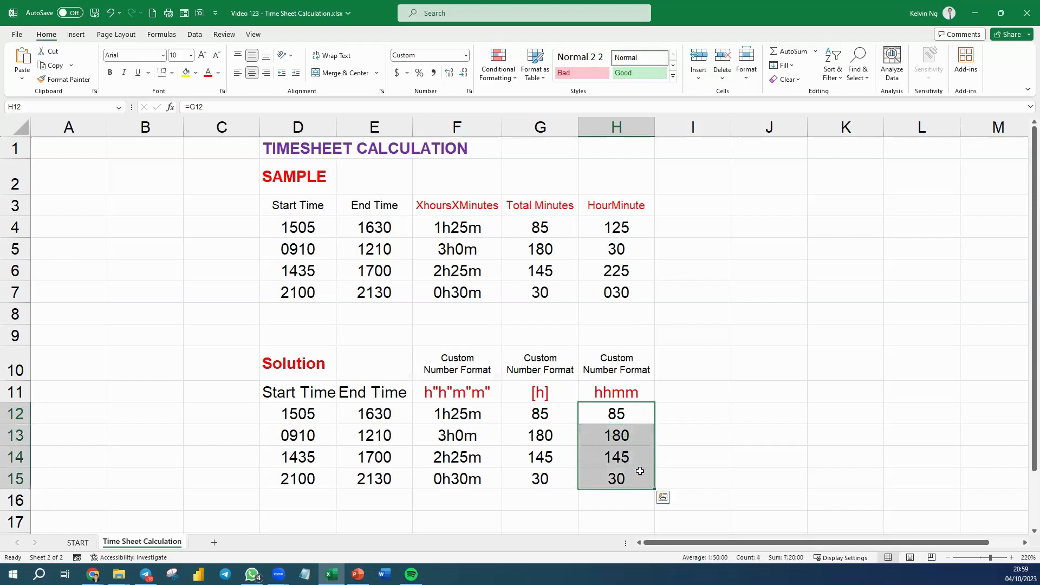
click(470, 91)
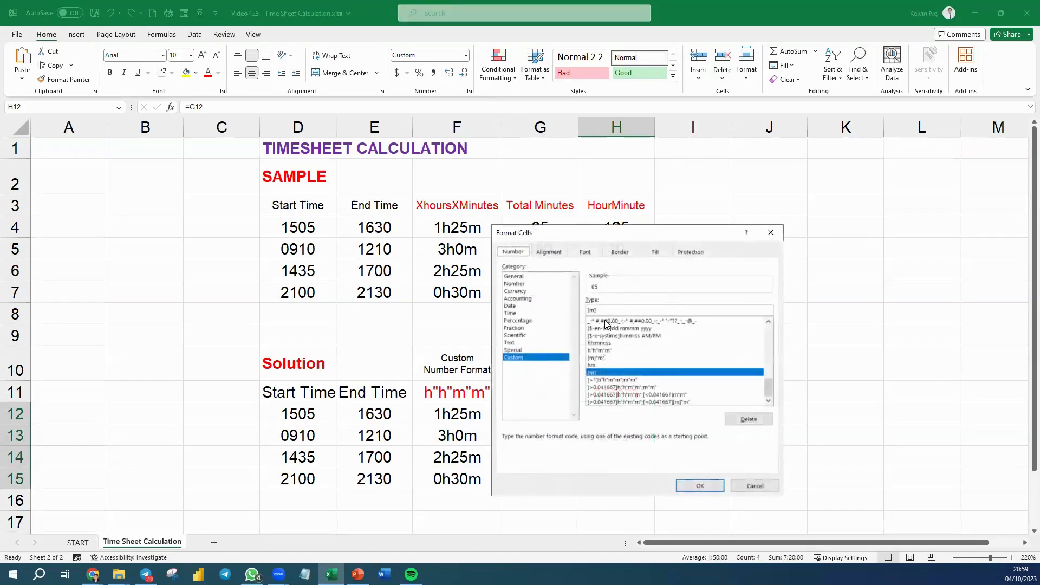
drag(633, 233, 804, 122)
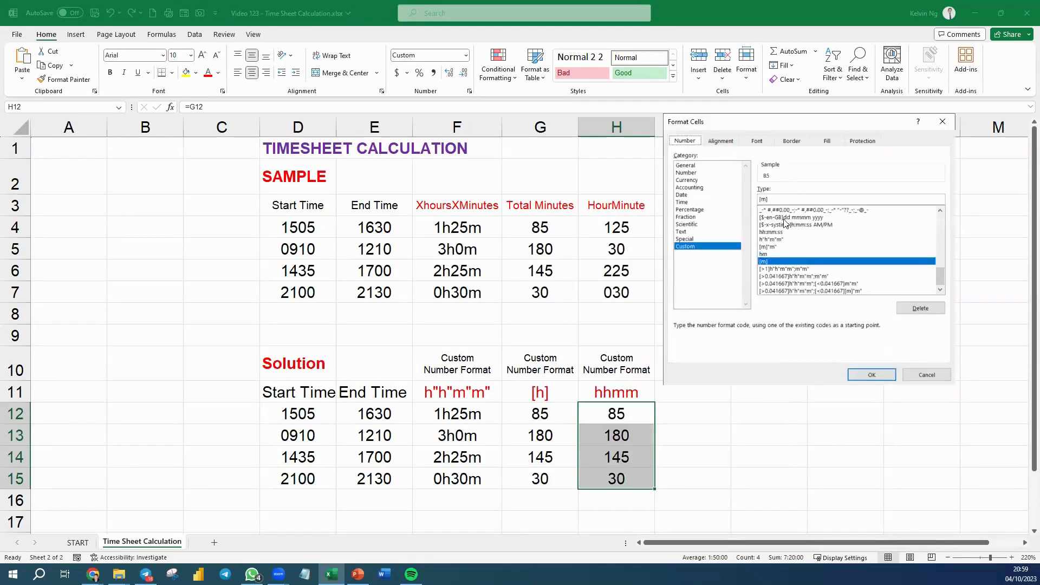
drag(771, 198, 739, 197)
text(hhmm)
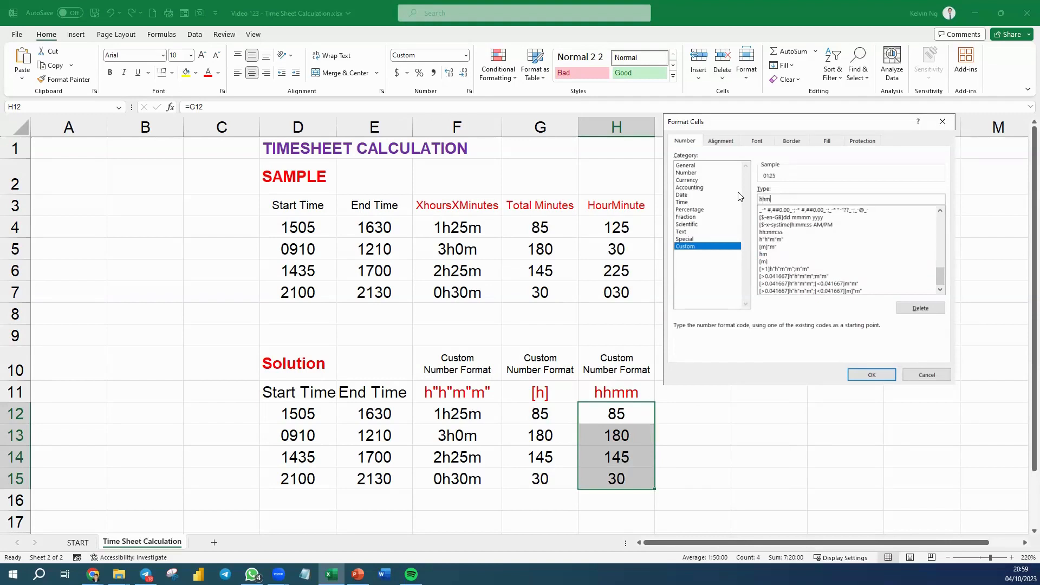
click(868, 376)
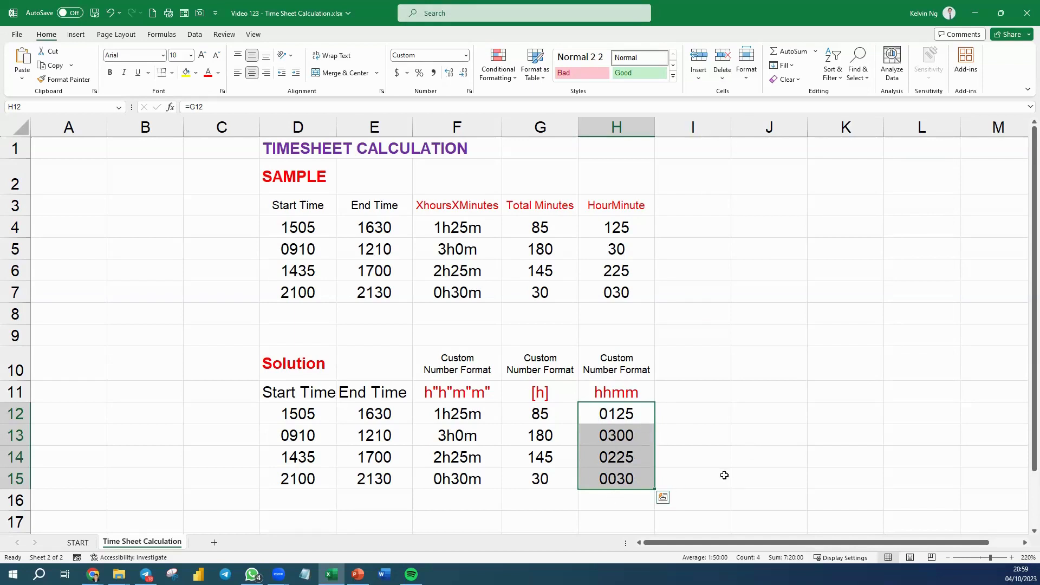
Deselect the formatted range and switch to the START worksheet
click(707, 462)
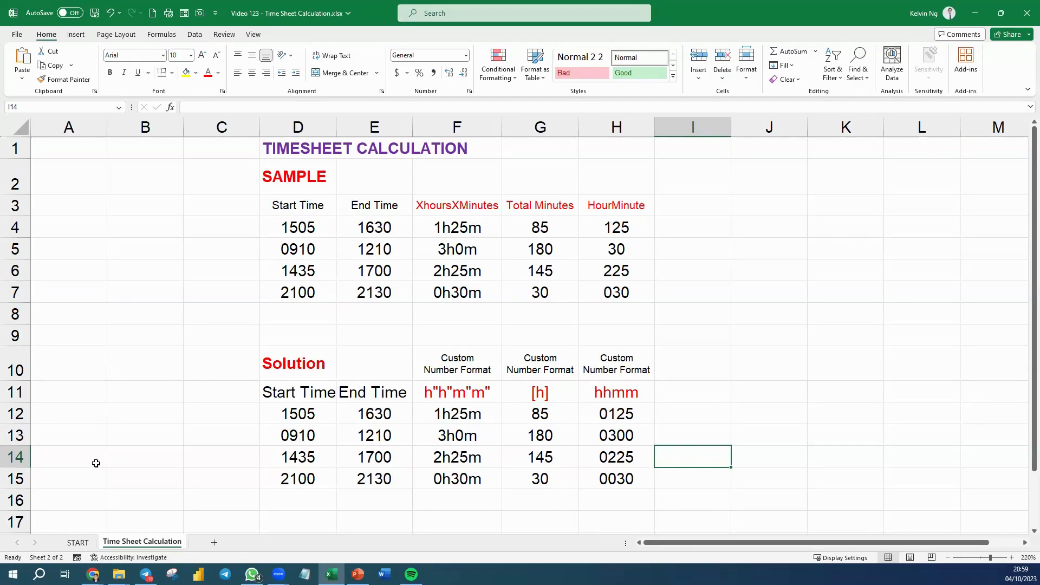
click(78, 543)
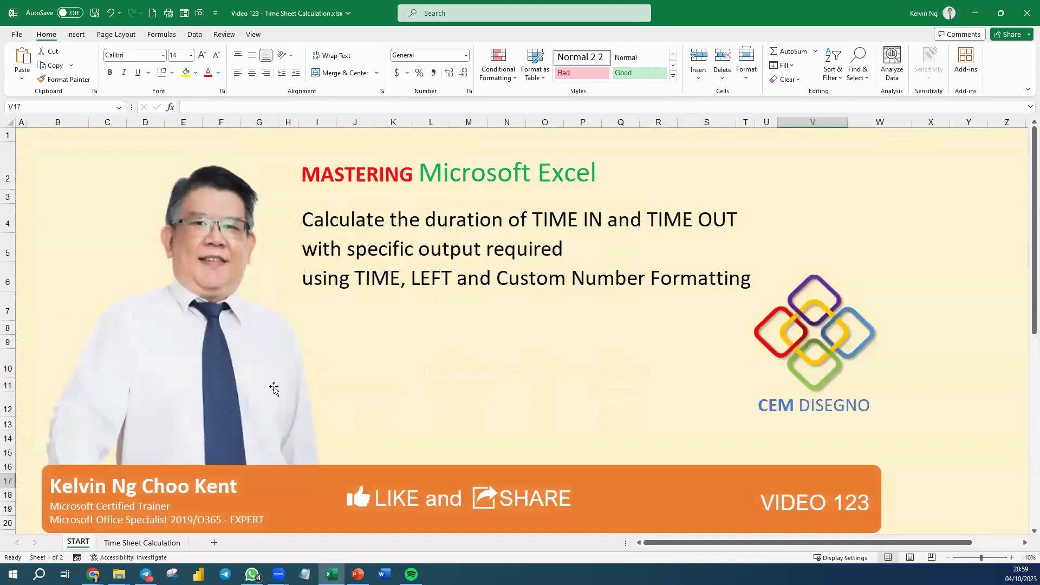